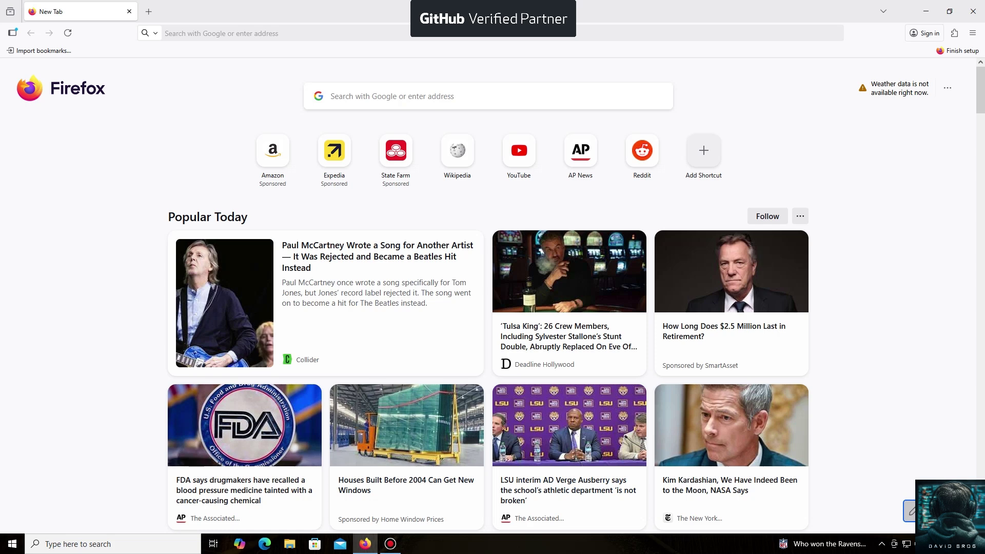
Load unmineable.online in Firefox and go to the unMiner App download page.
left_click(436, 33)
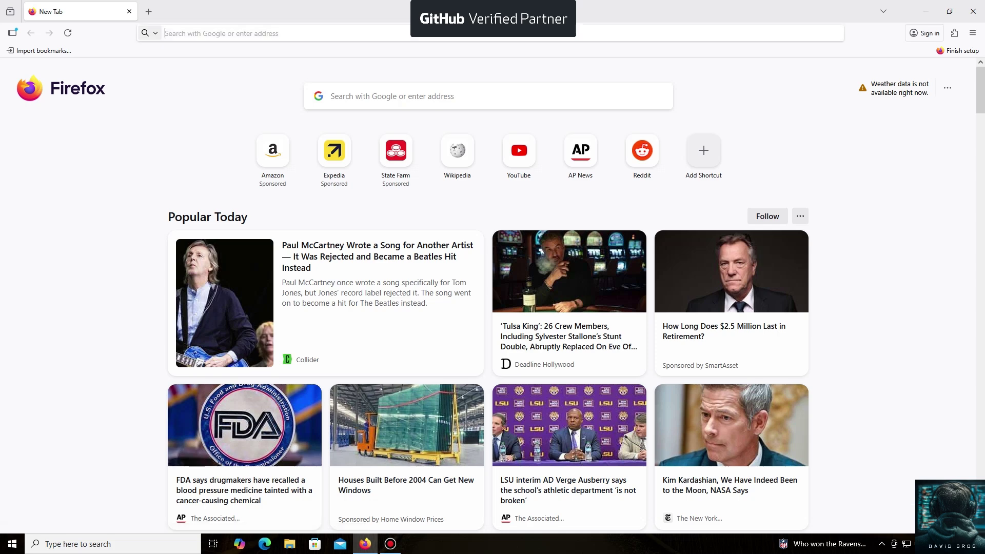
type("https://unmineable.online/")
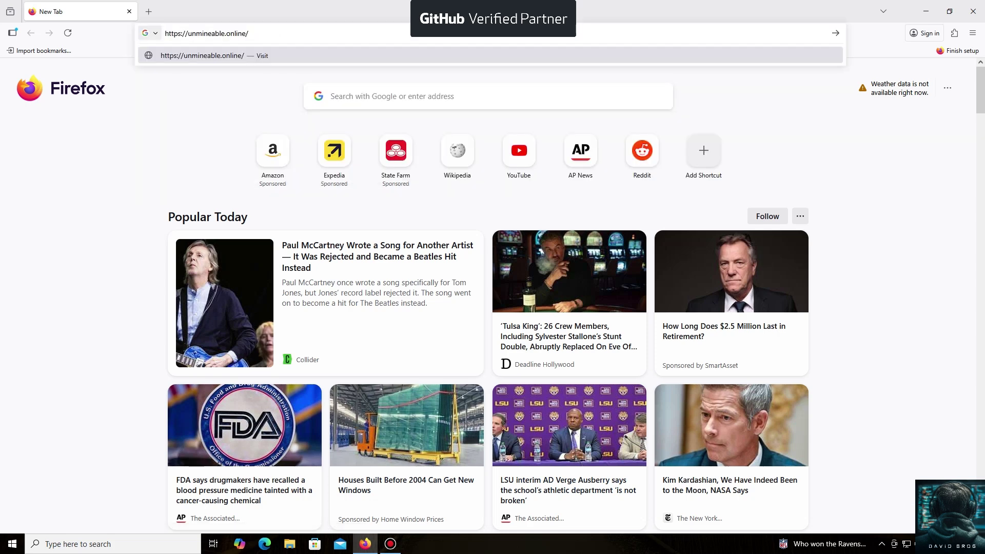
key("Return")
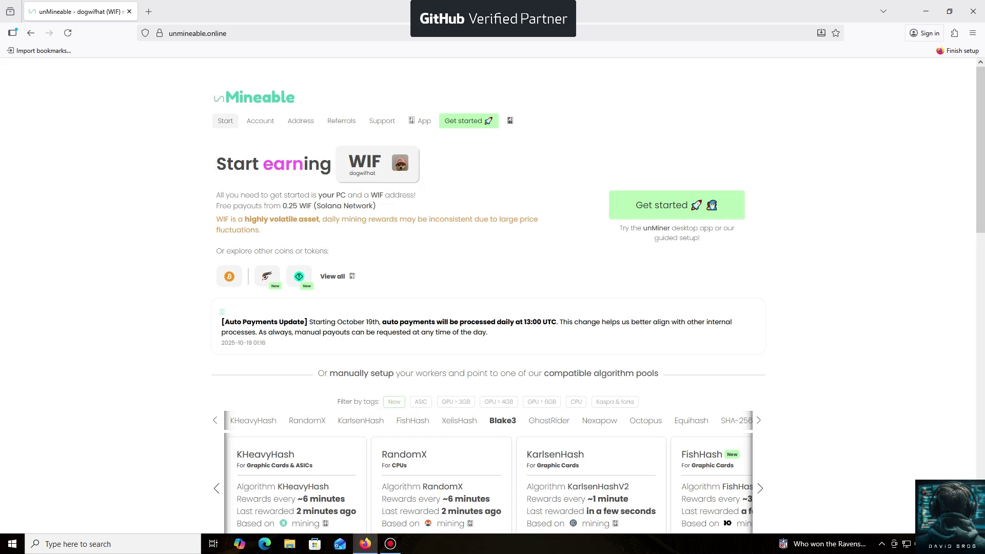
left_click(677, 205)
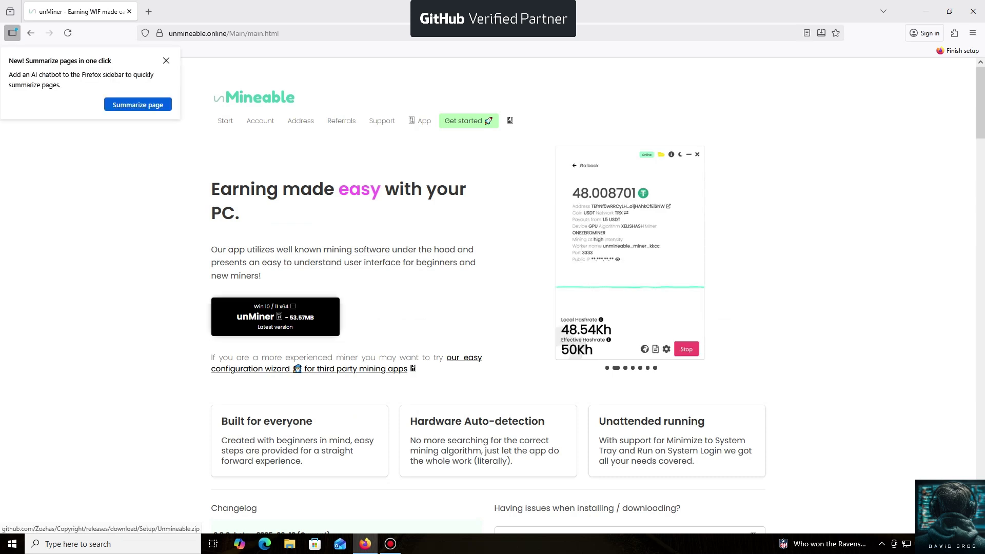
Download the unMiner app as Unmineable.zip and view its contents in File Explorer.
left_click(276, 317)
left_click(275, 317)
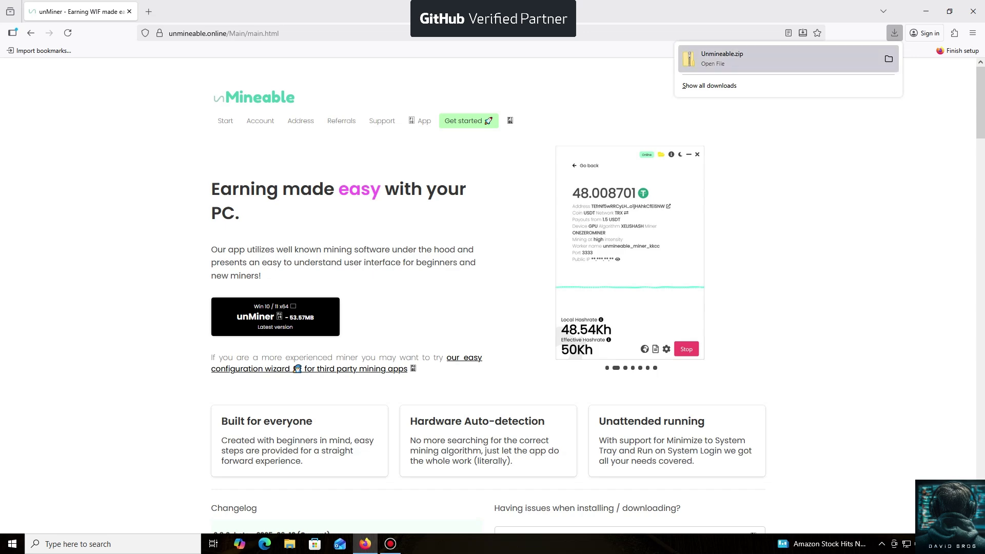
left_click(820, 59)
left_click(926, 12)
left_click(926, 11)
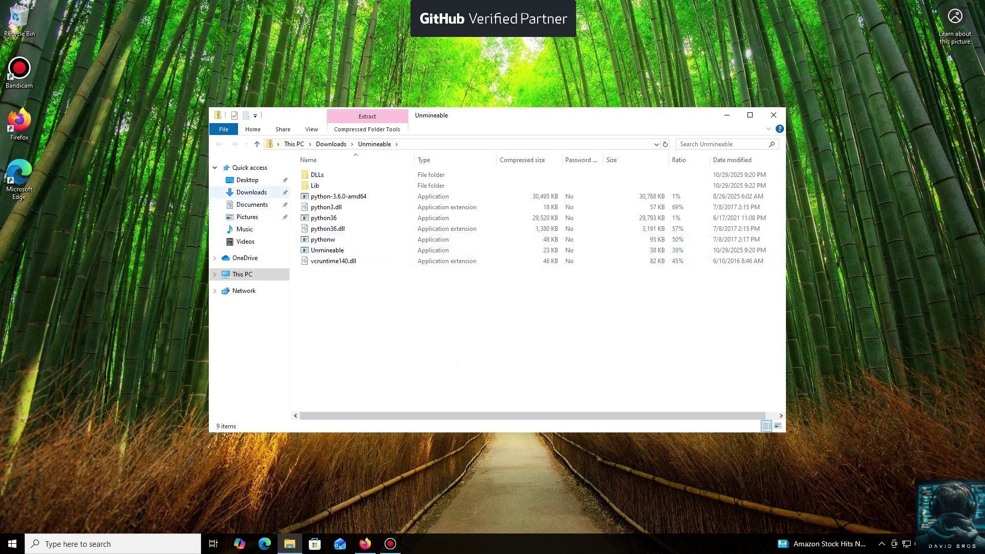
Extract Unmineable.zip to Downloads\Unmineable and launch the extracted Unmineable application.
left_click(252, 192)
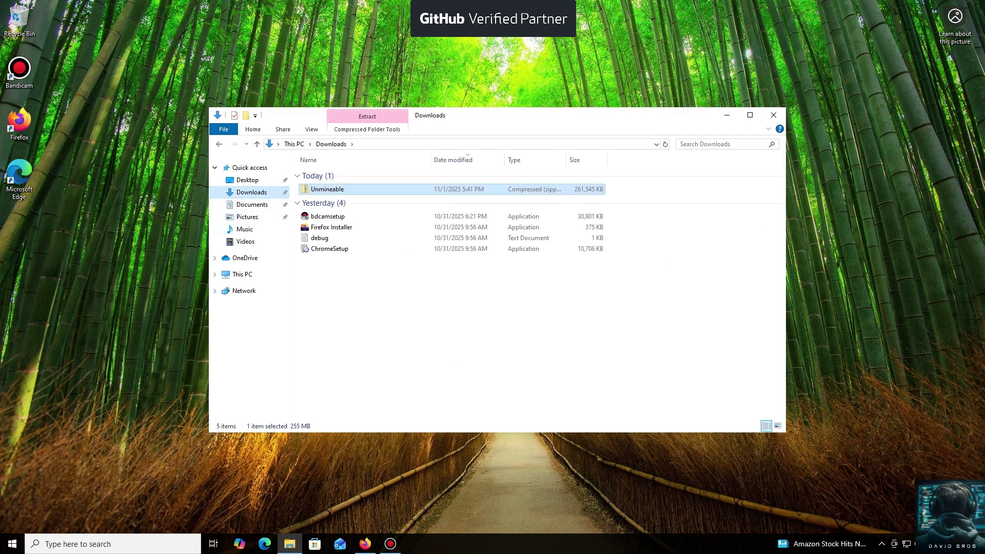
double_click(327, 188)
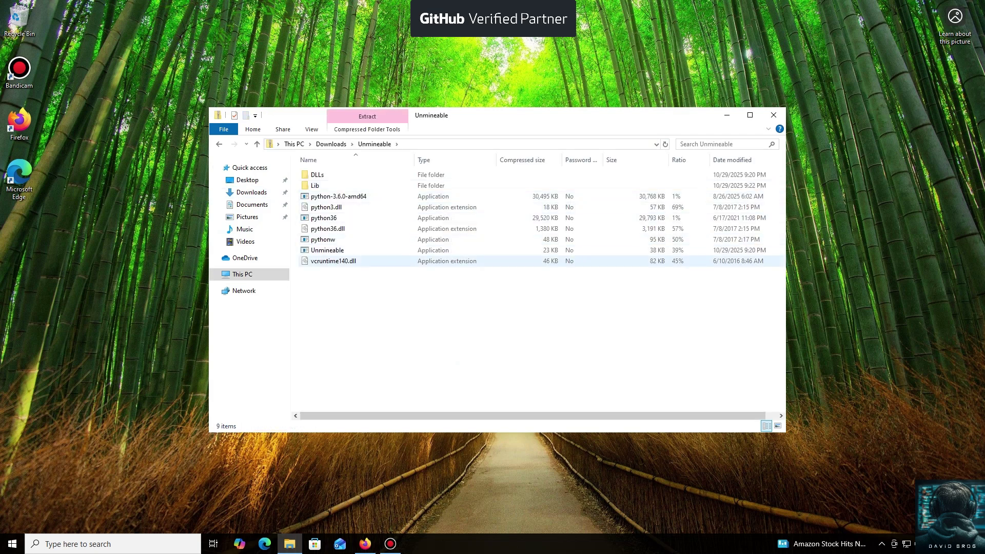
double_click(327, 250)
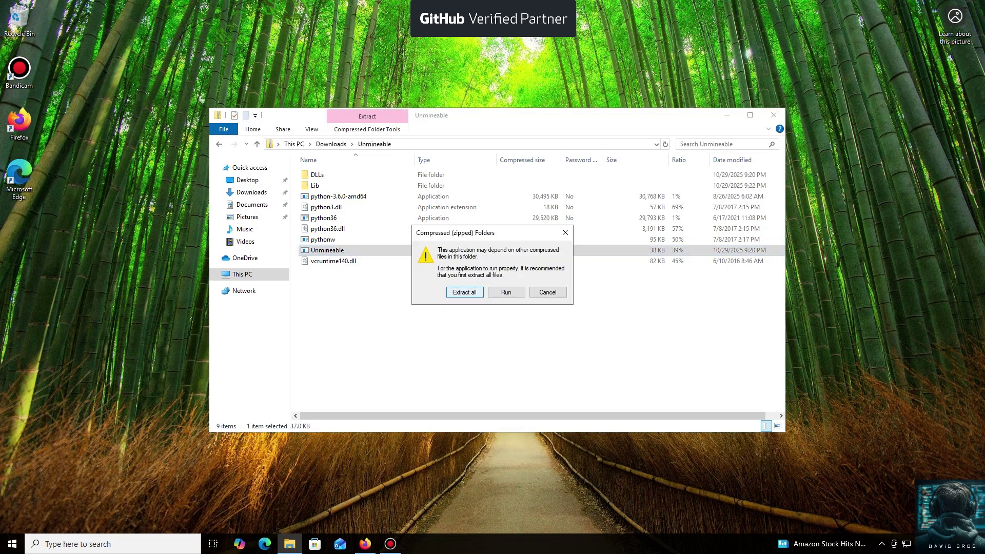
left_click(465, 292)
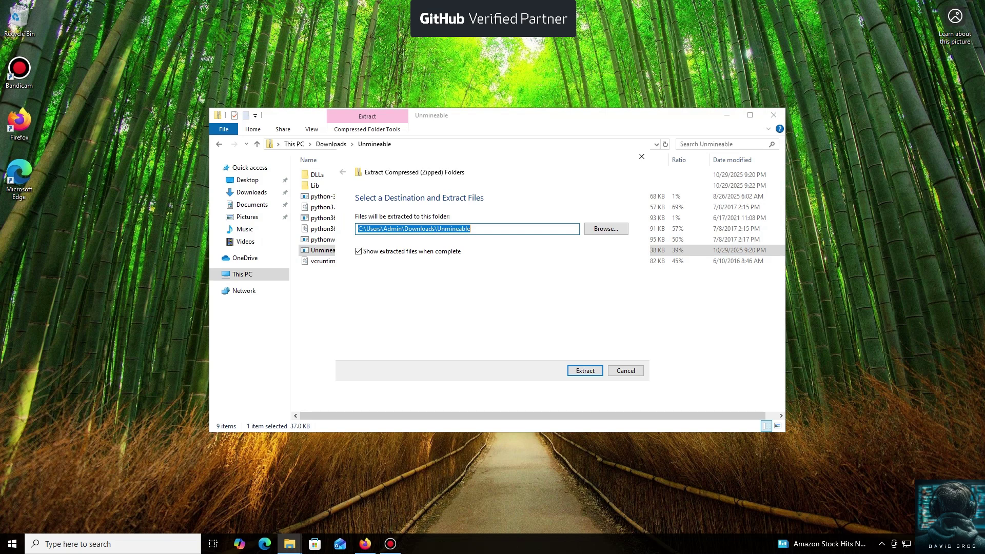
key("Return")
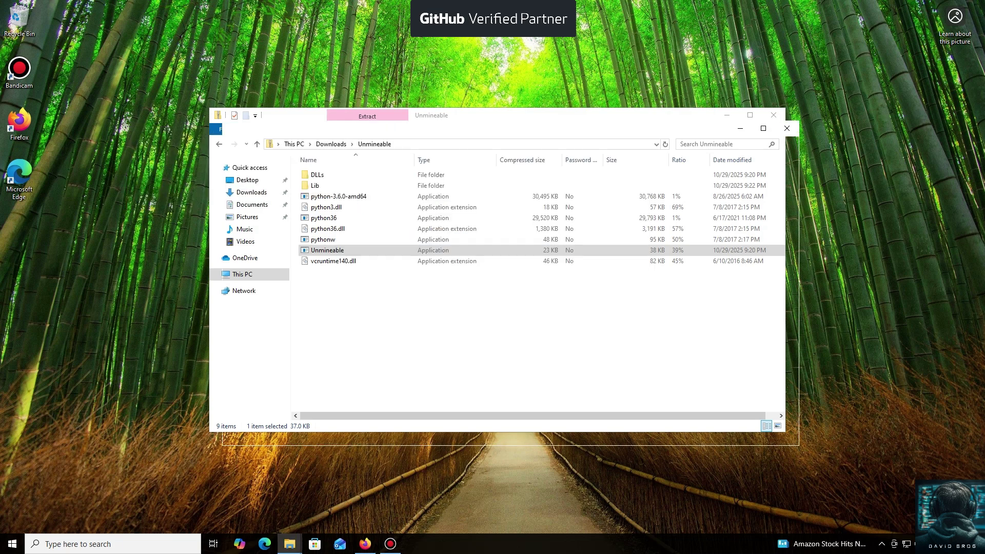
double_click(341, 263)
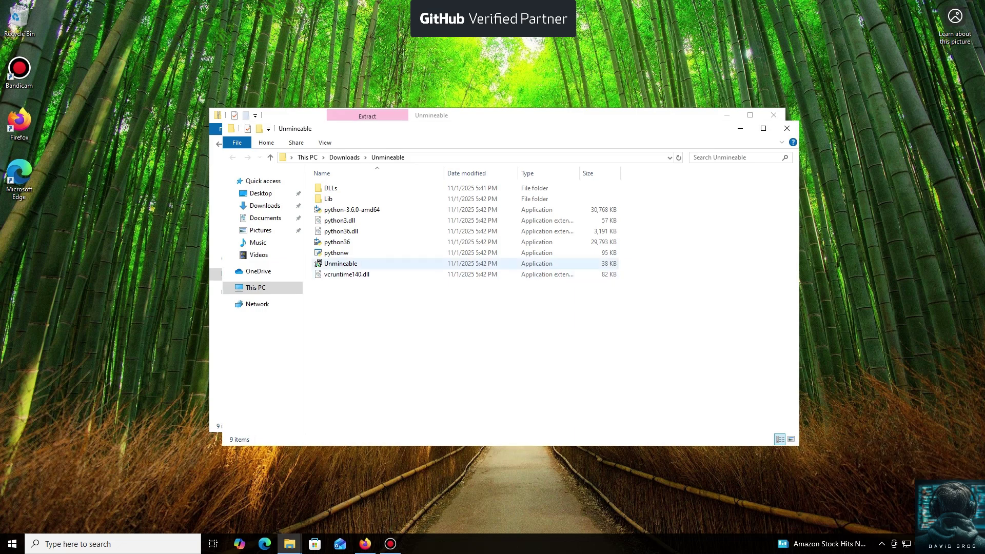
left_click(317, 264)
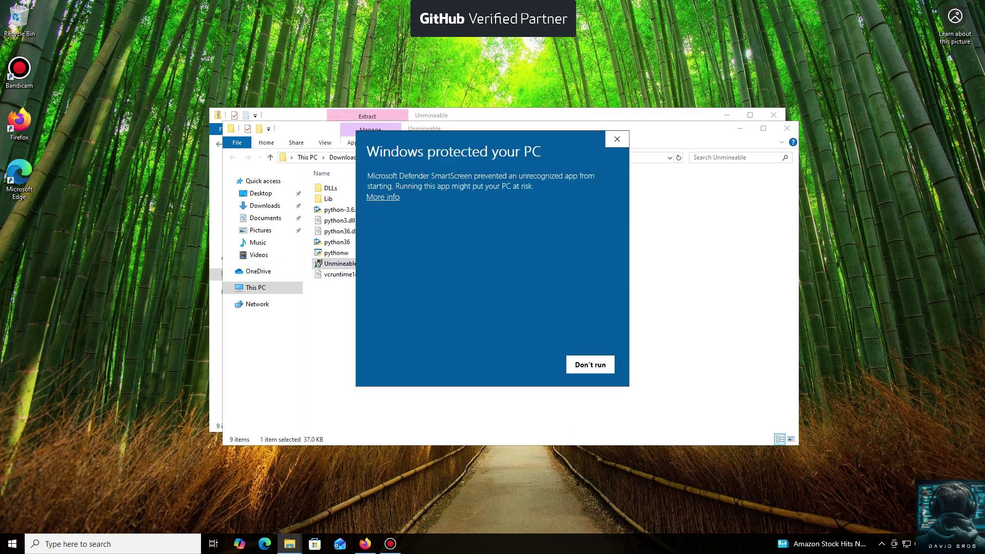
Allow unMiner past SmartScreen with Run anyway and install it 'Only for me'.
left_click(383, 197)
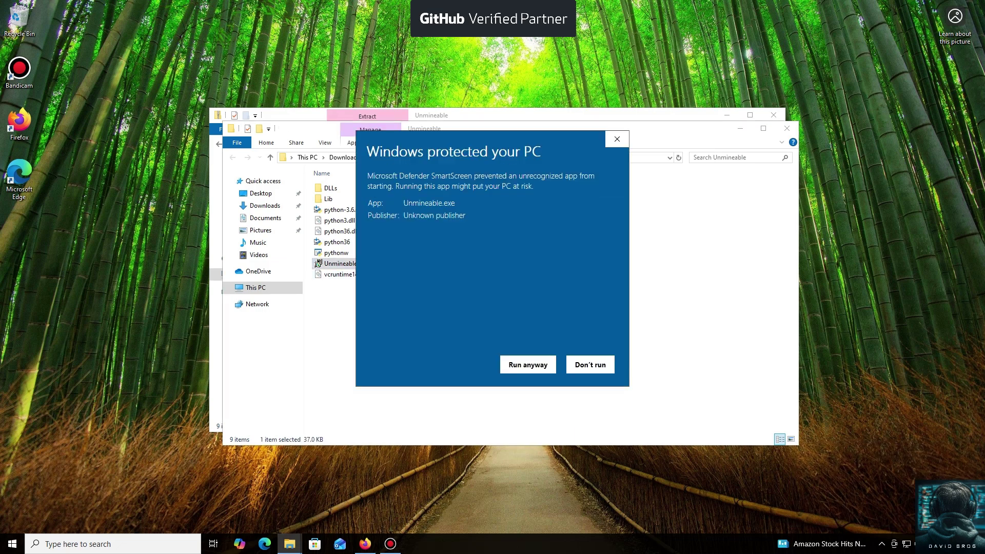
left_click(528, 365)
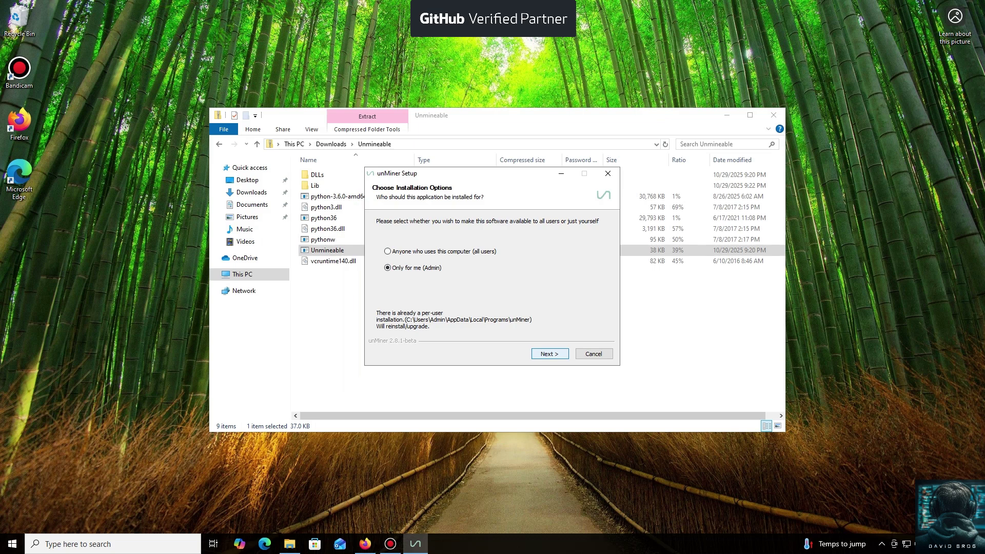
key("Return")
key("Return")
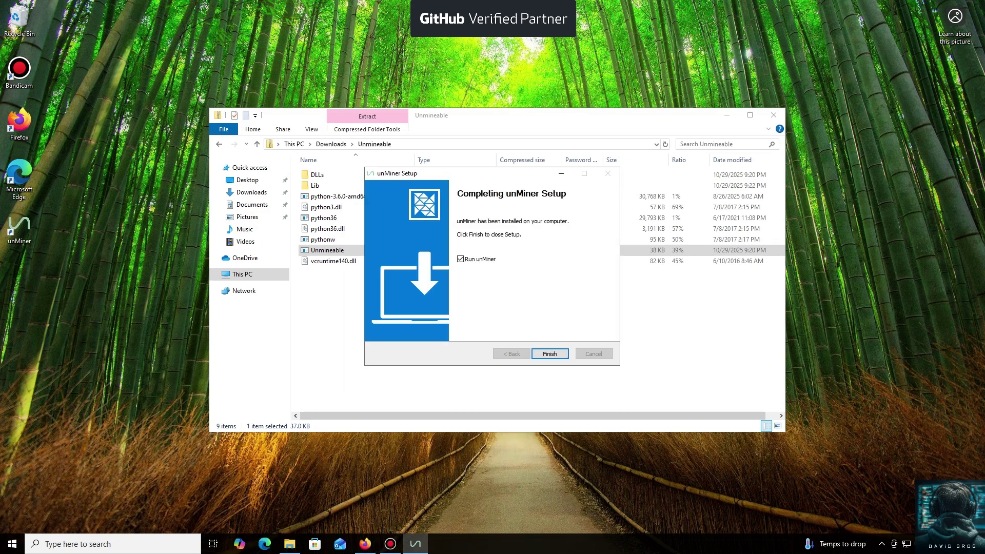
key("Return")
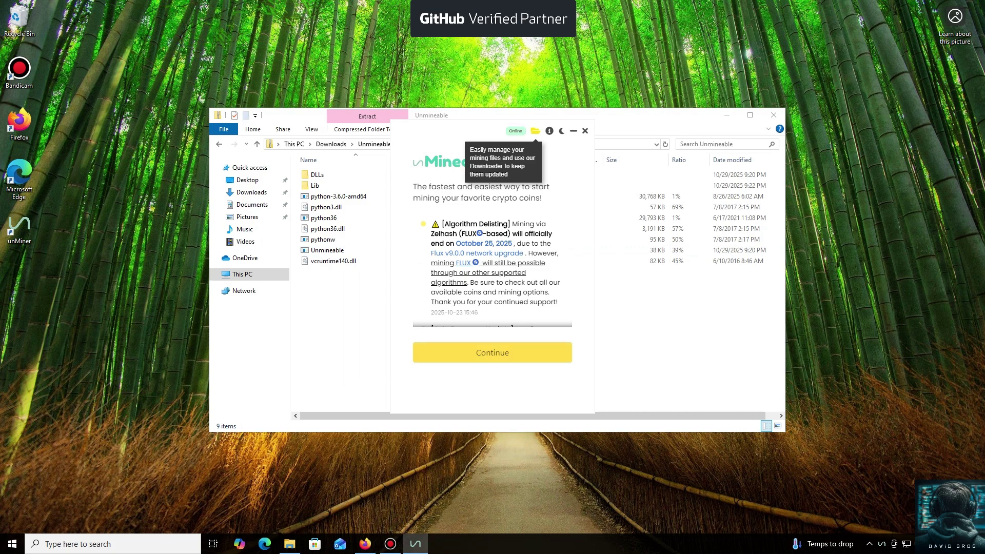
Skip the news page and browse the 'Type to filter' coin dropdown list.
key("Return")
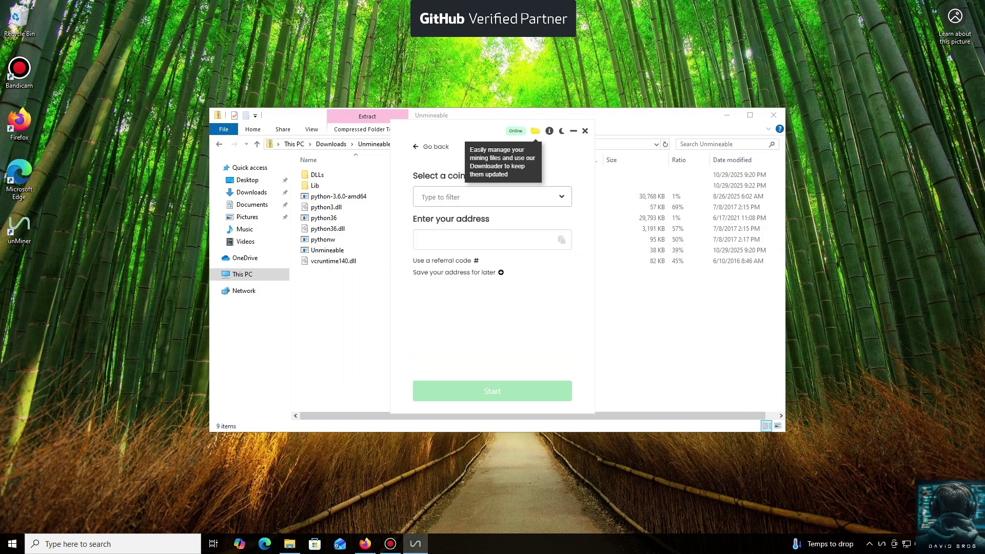
left_click(492, 197)
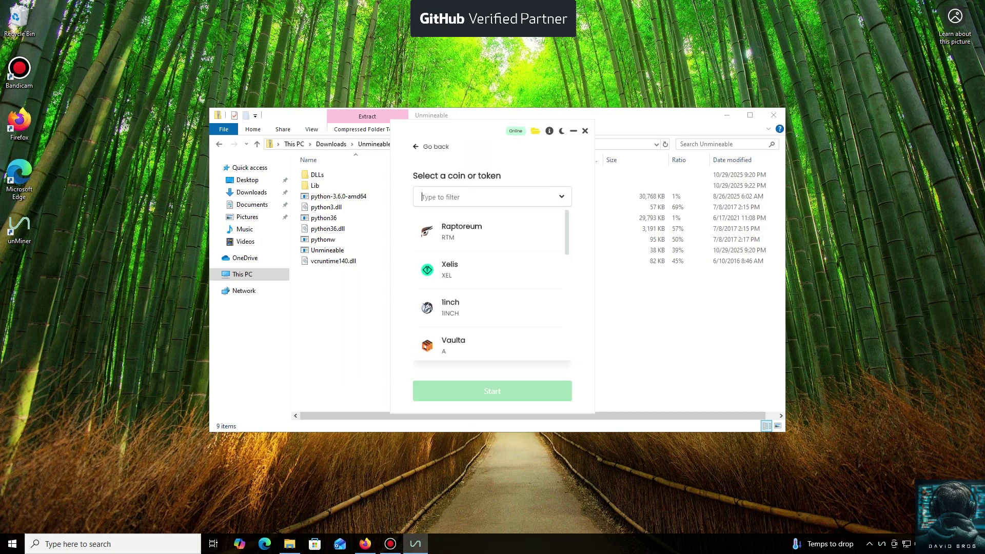
scroll(491, 285, "down", 3)
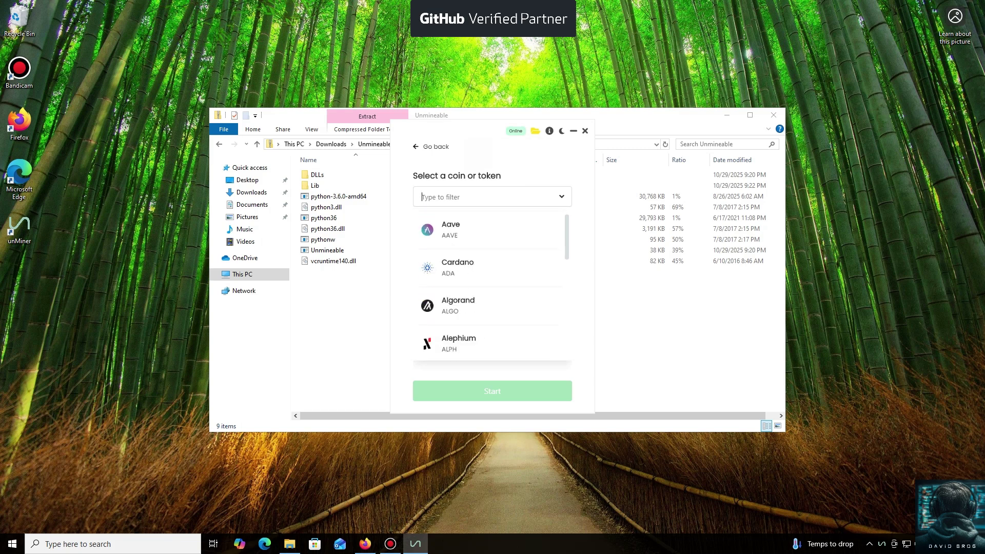
scroll(491, 285, "down", 8)
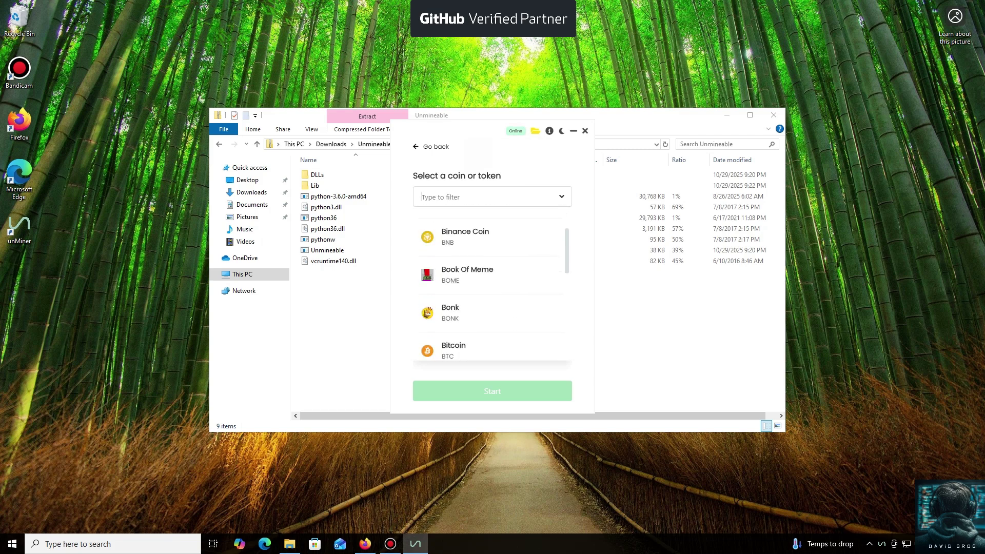
key("Down")
key("Down")
key("Down")
key("Down")
key("Down")
key("Down")
key("Down")
key("Down")
key("Down")
key("Down")
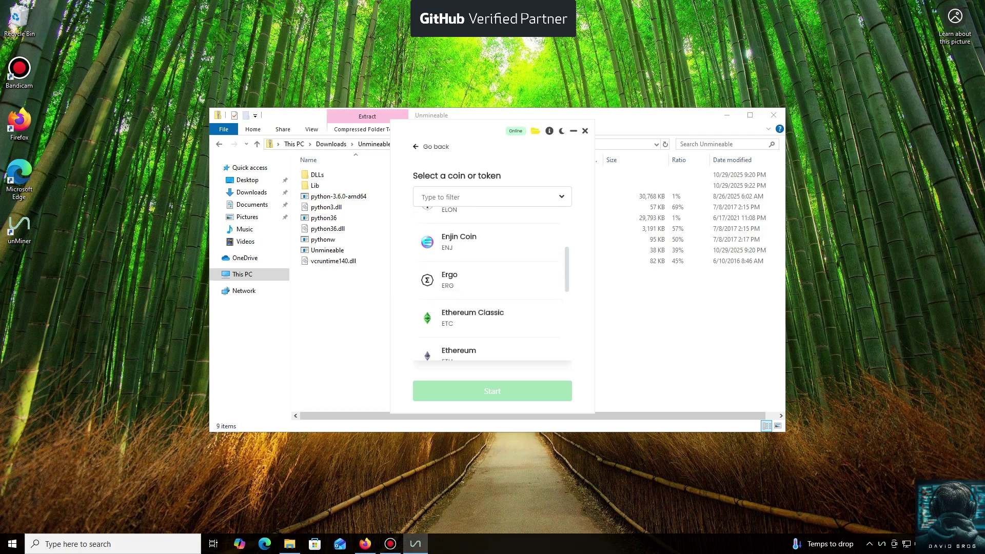
key("Down")
key("Down")
key("Down")
key("Down")
key("Down")
key("Down")
key("Down")
key("Down")
scroll(492, 285, "up", 4)
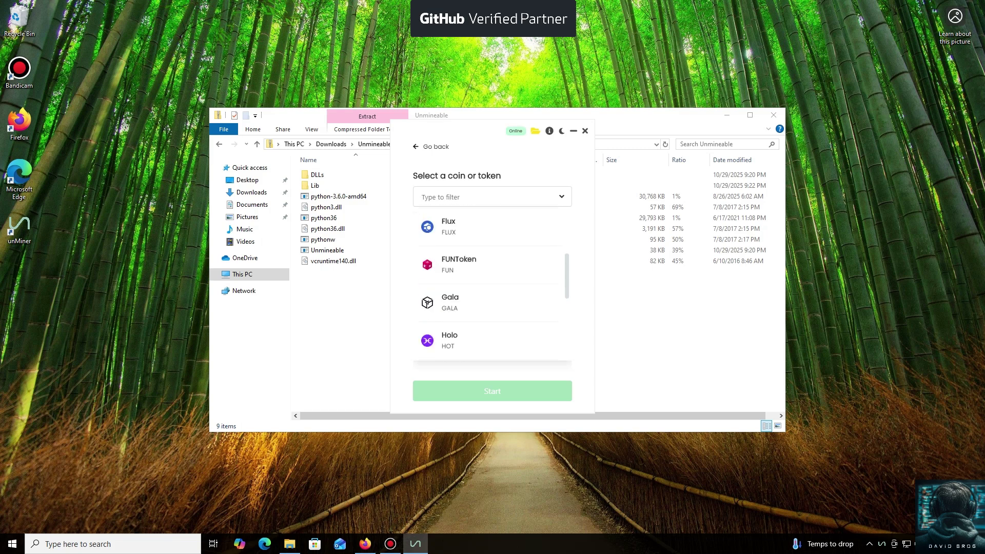
scroll(490, 284, "up", 3)
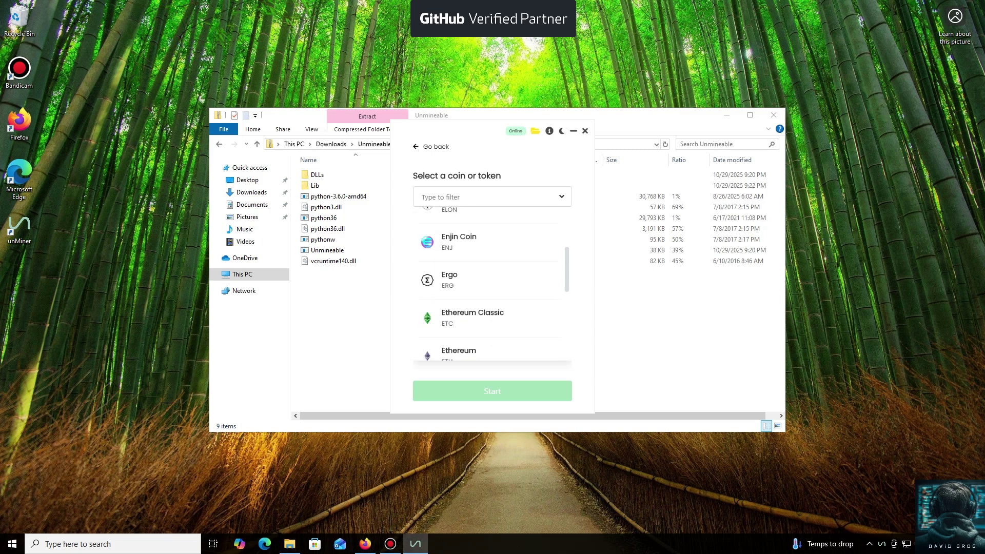
scroll(490, 285, "down", 15)
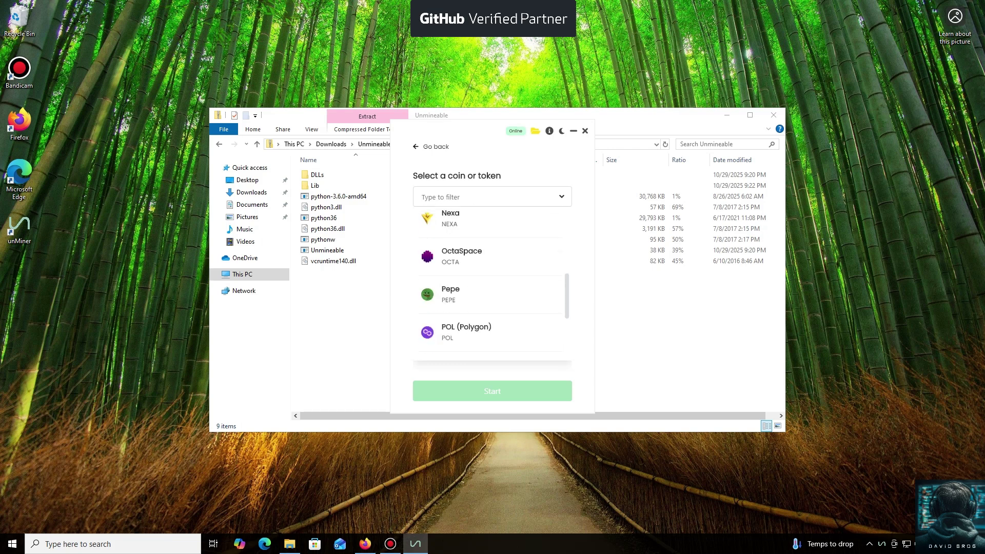
scroll(490, 284, "down", 5)
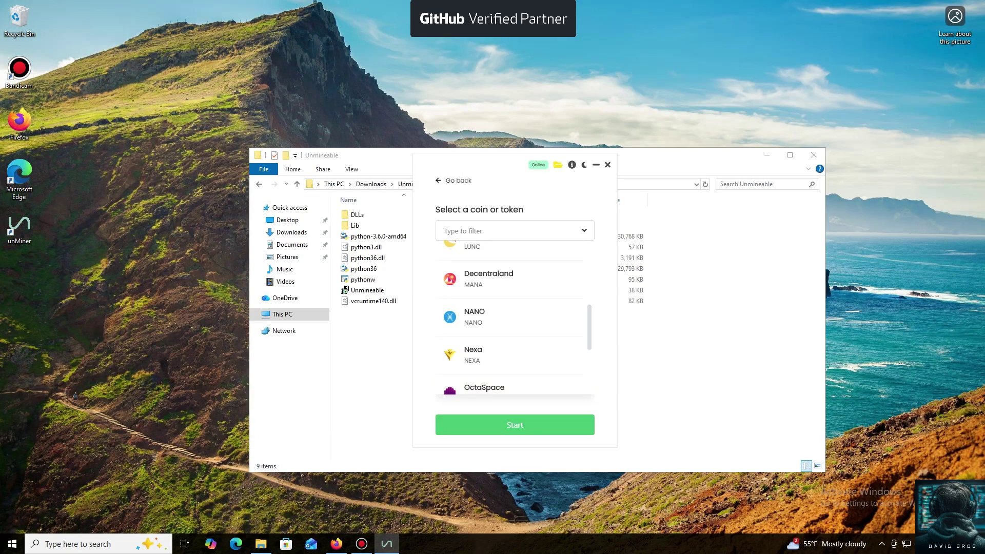
scroll(513, 318, "up", 2)
scroll(513, 318, "down", 2)
Choose NANO, replace the invalid address with the pasted NANO wallet, and start mining.
left_click(513, 317)
left_click(510, 275)
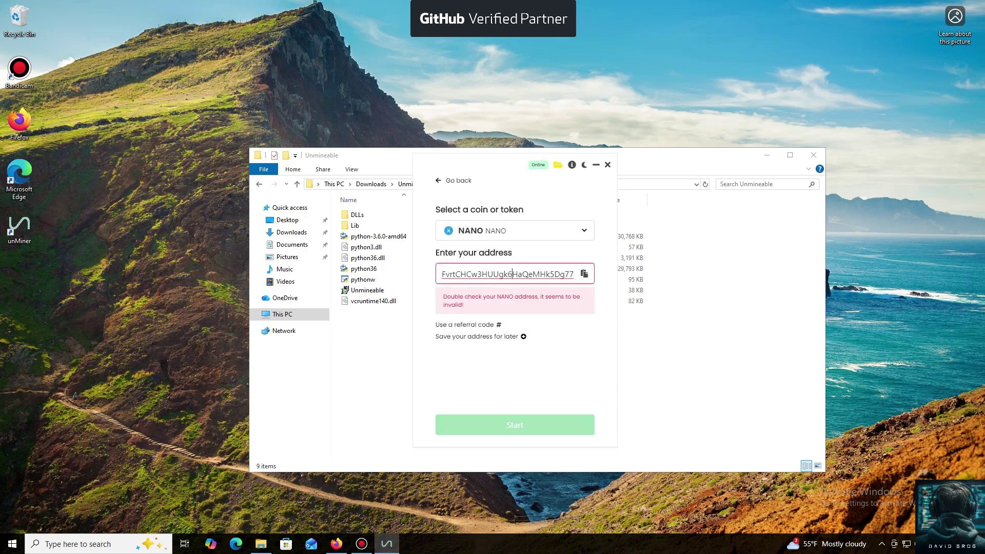
key("ctrl+a")
key("ctrl+v")
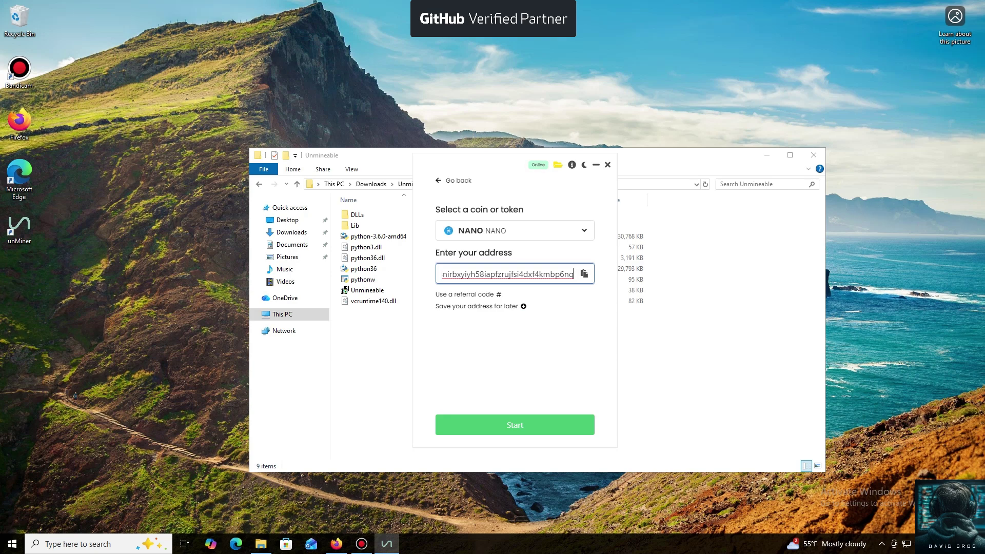
left_click(515, 425)
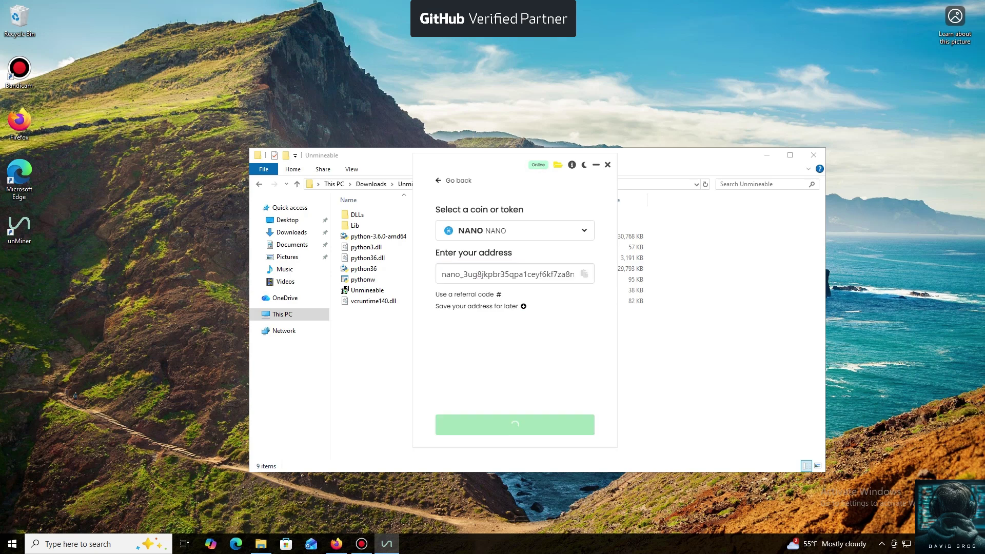